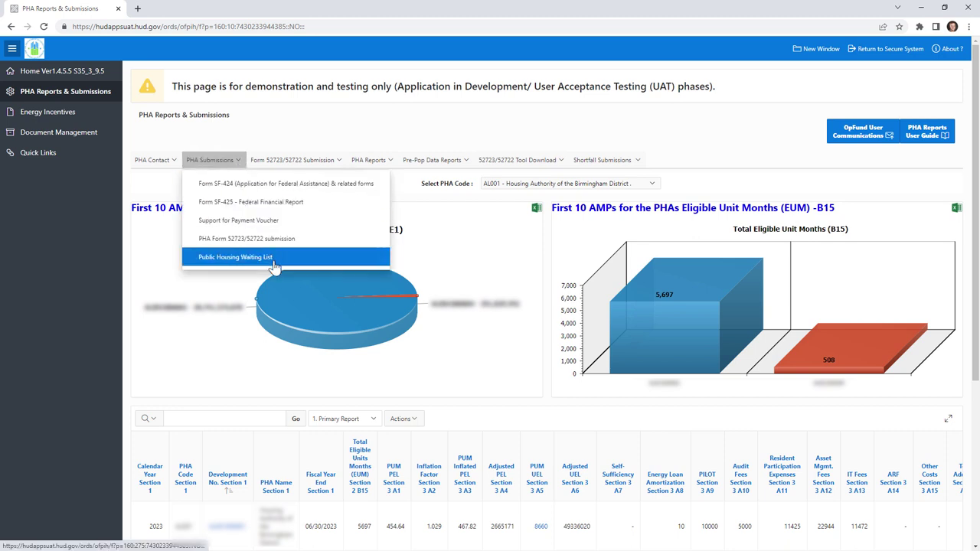
# Start a new Public Housing Waiting List submission for calendar year 2022 with the first PHA code in the list.
pyautogui.click(274, 260)
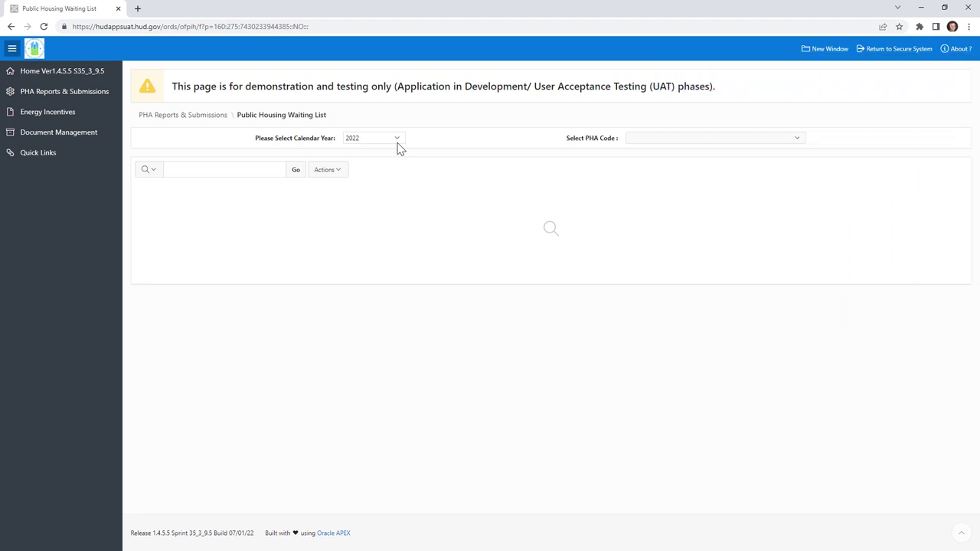
pyautogui.click(798, 143)
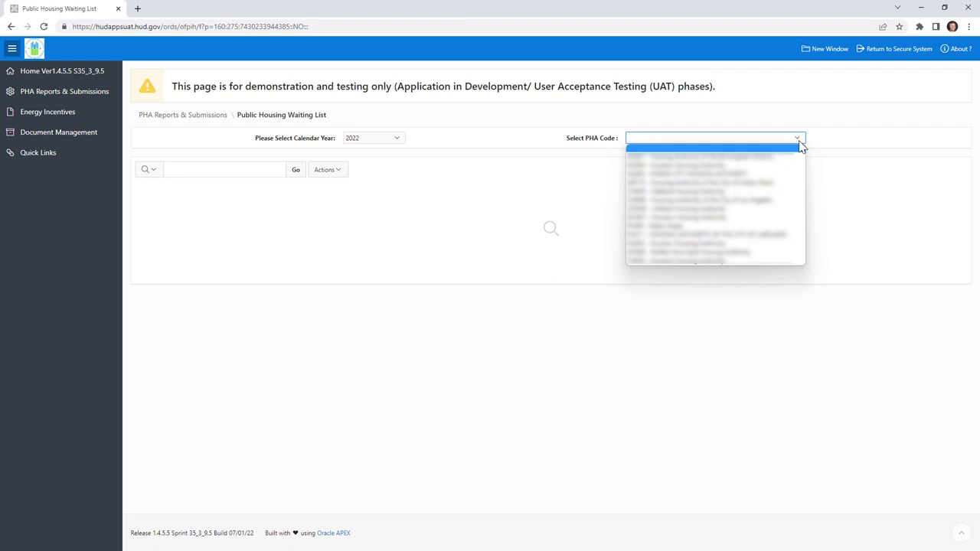
pyautogui.click(798, 159)
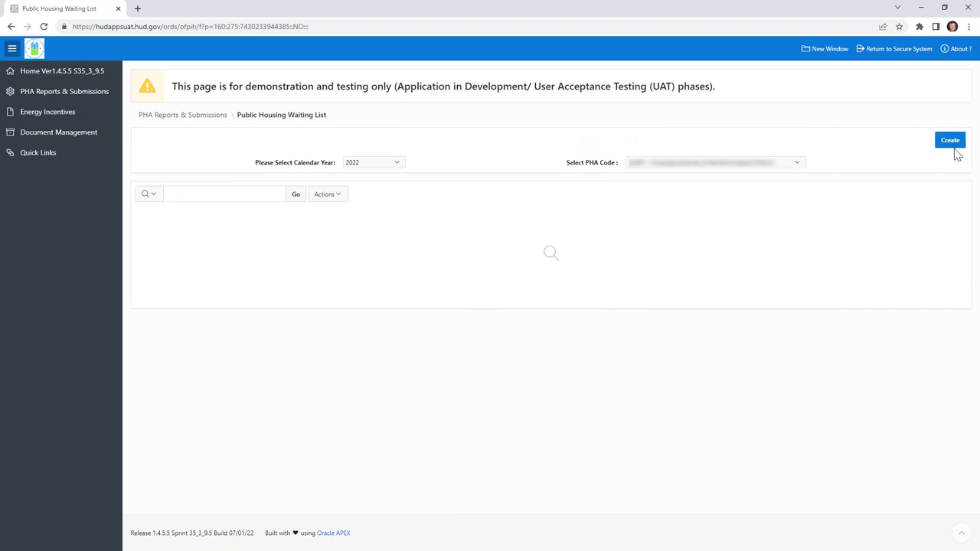
pyautogui.click(950, 142)
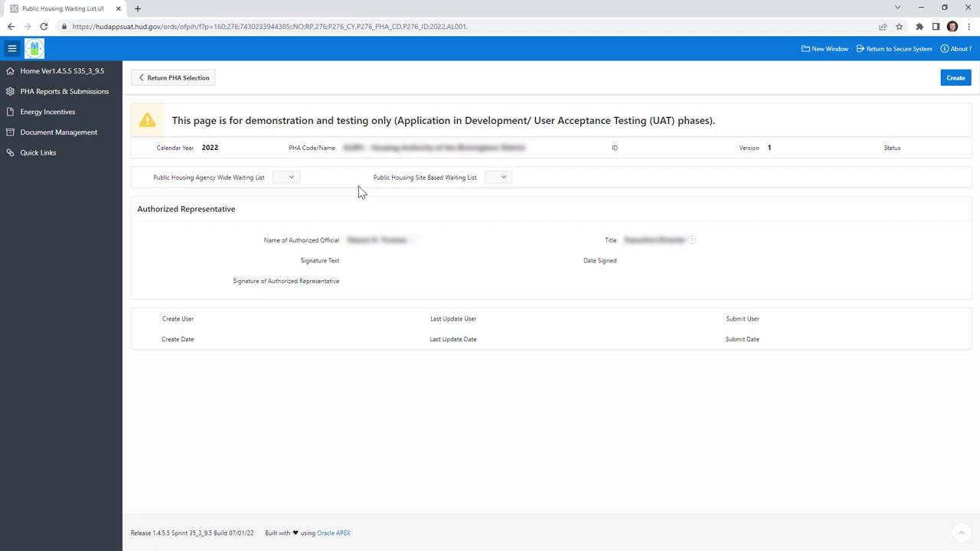
# Set the agency wide waiting list to Yes, its open status to Yes and its count to 35, then create the submission.
pyautogui.click(295, 181)
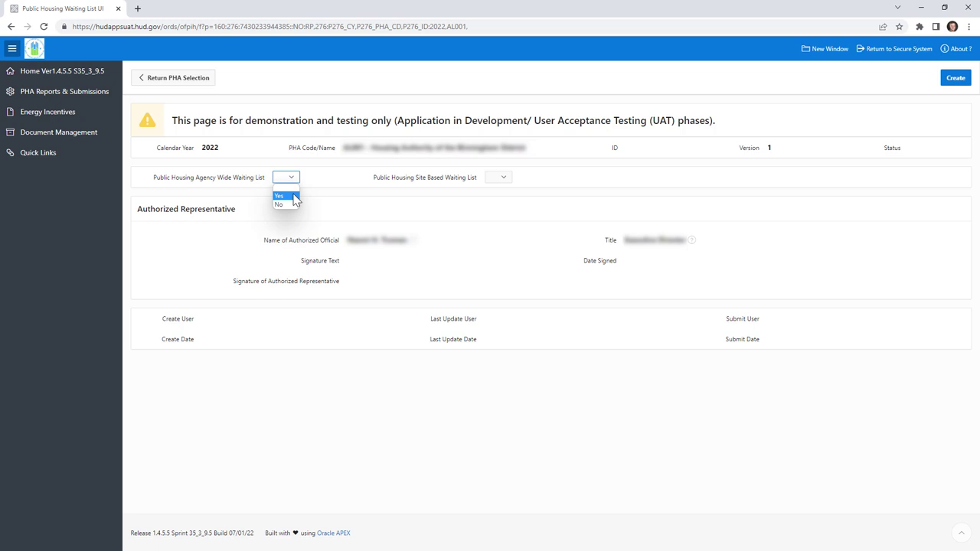
pyautogui.click(295, 197)
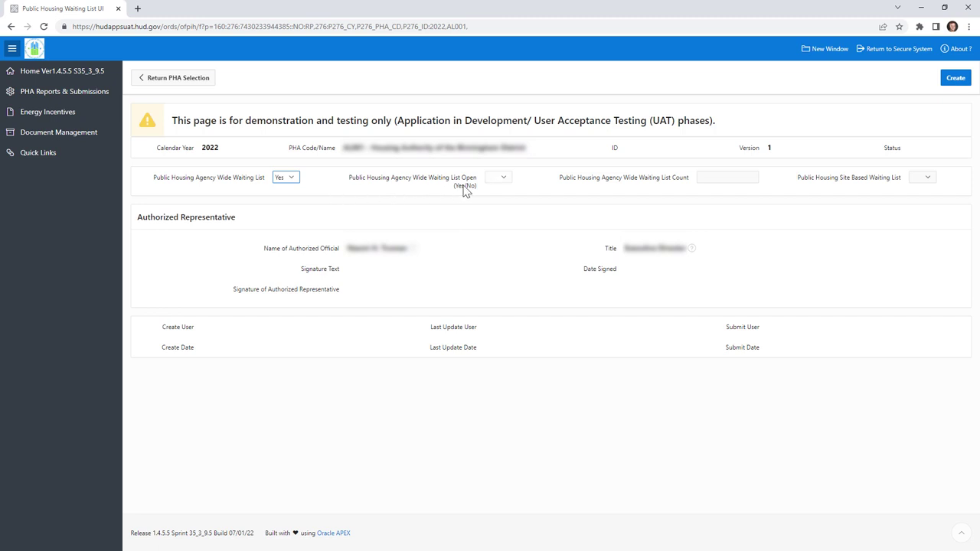
pyautogui.click(509, 179)
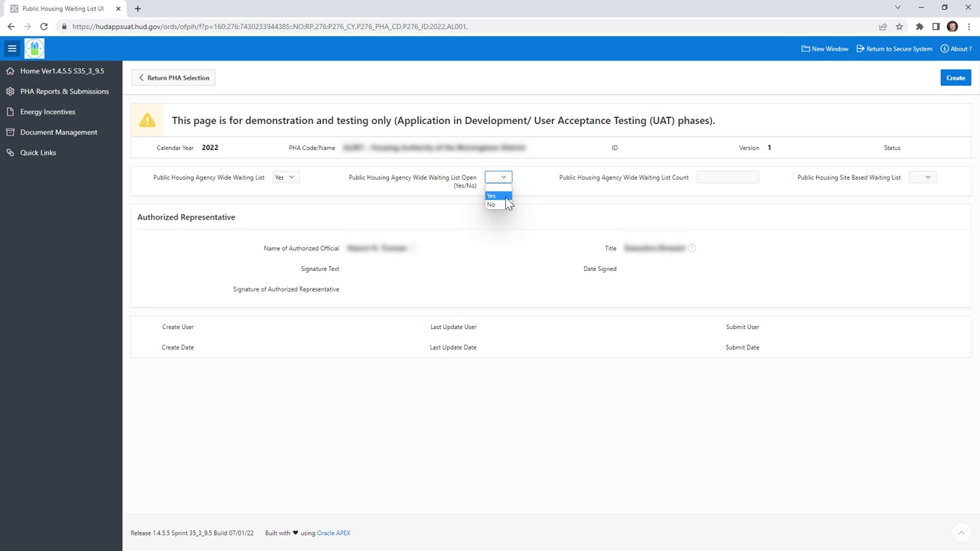
pyautogui.click(506, 197)
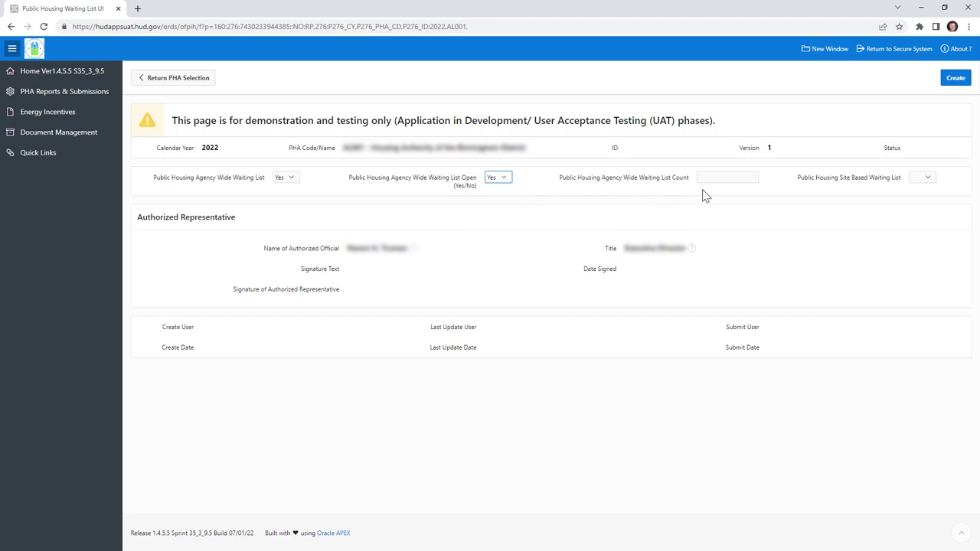
pyautogui.click(726, 179)
pyautogui.write('35')
pyautogui.click(796, 192)
pyautogui.click(926, 181)
pyautogui.click(963, 83)
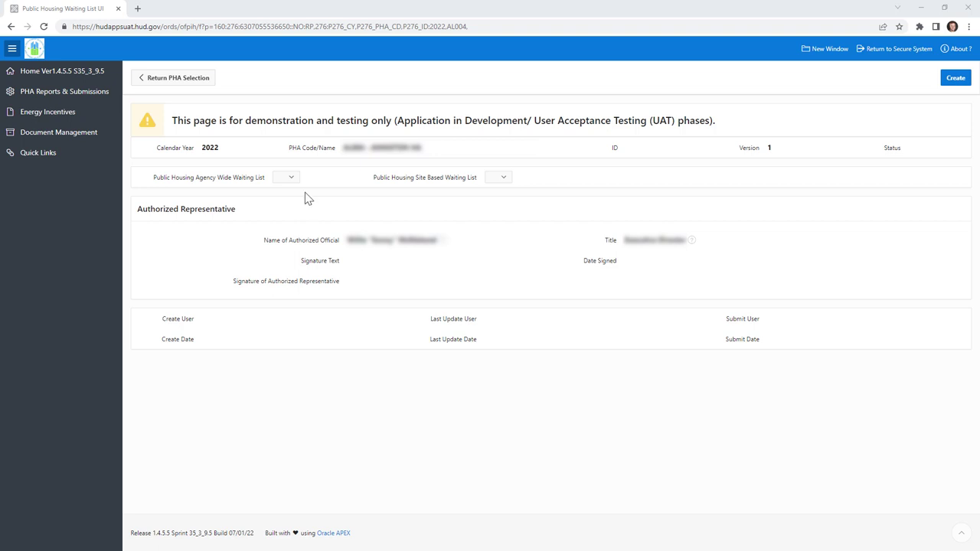
# Set the agency wide waiting list to No and the site based waiting list to Yes for the second housing authority.
pyautogui.click(291, 178)
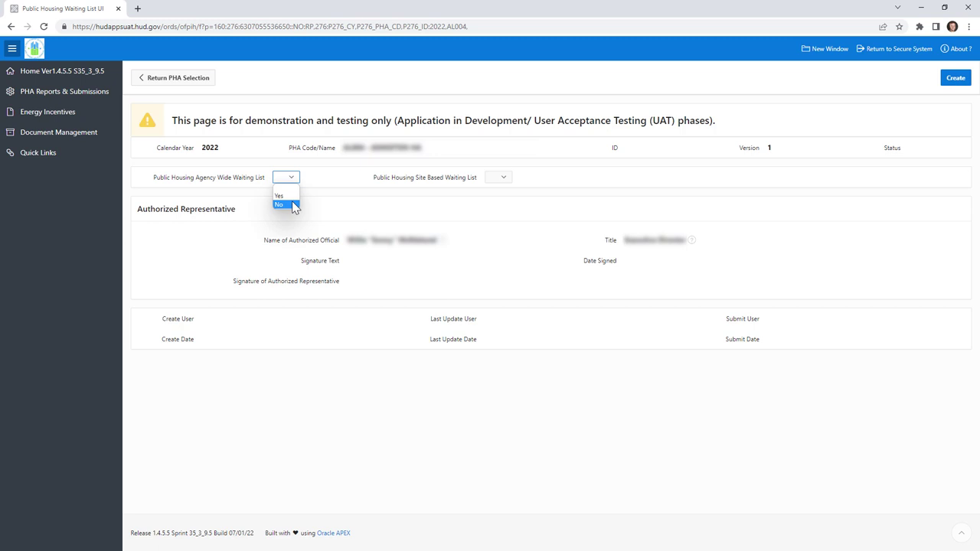
pyautogui.click(294, 205)
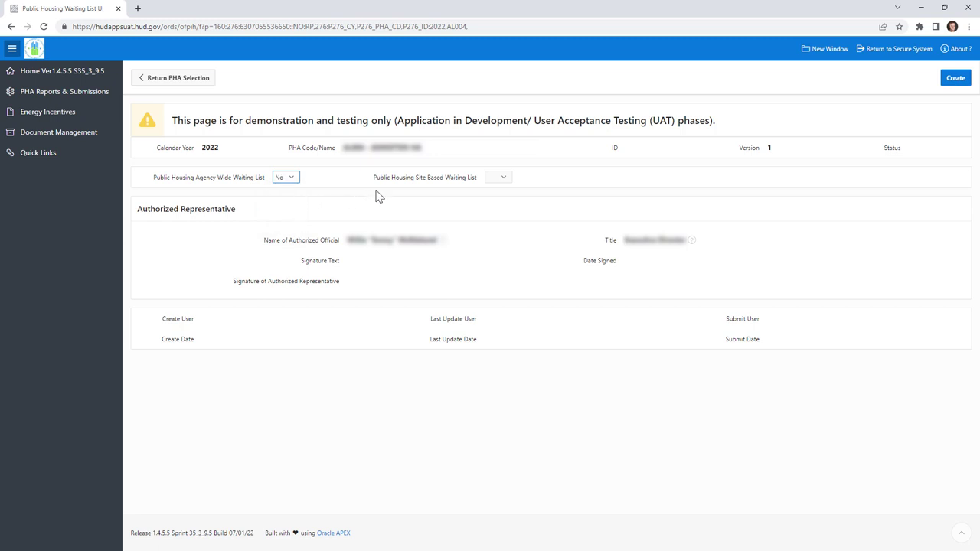
pyautogui.click(503, 178)
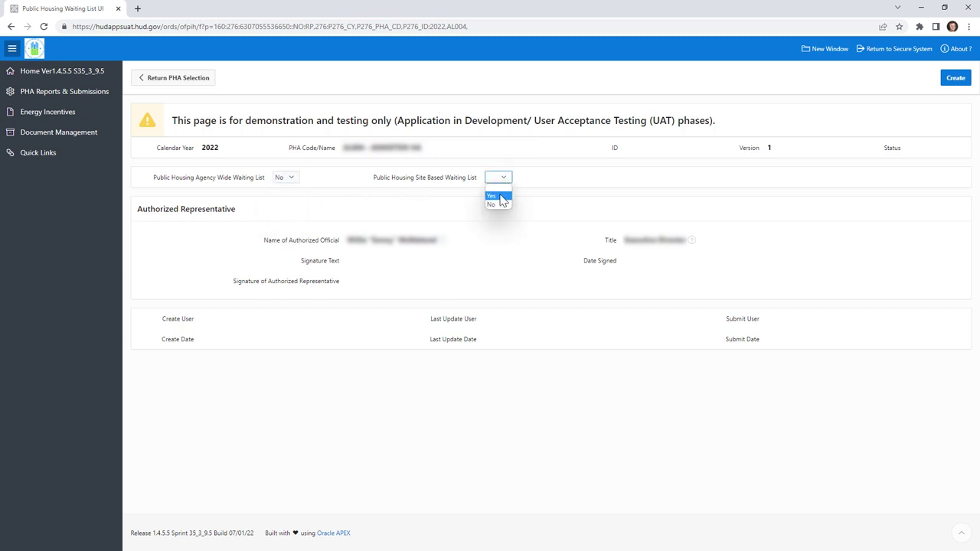
pyautogui.click(502, 199)
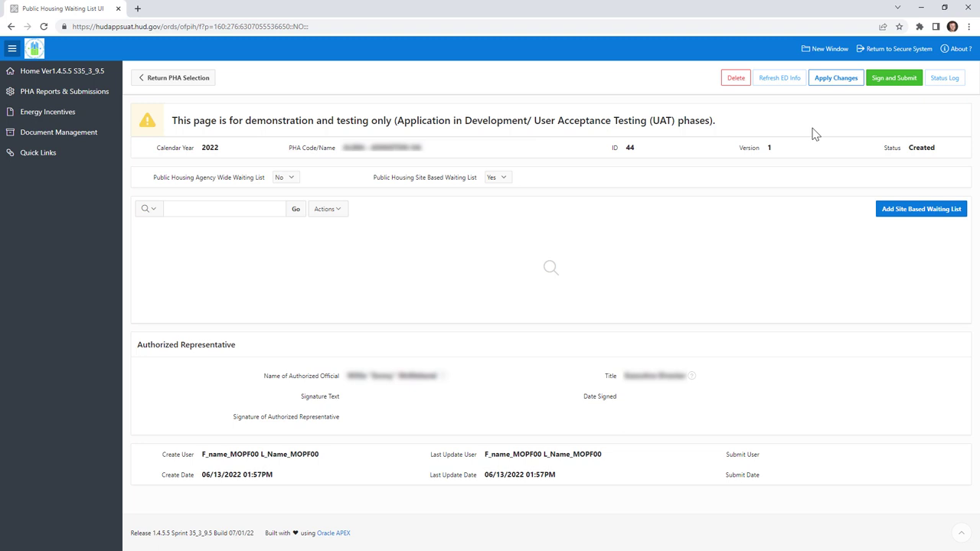
# Add a site based waiting list for the first development number, with open status Yes and a count of 17.
pyautogui.click(909, 216)
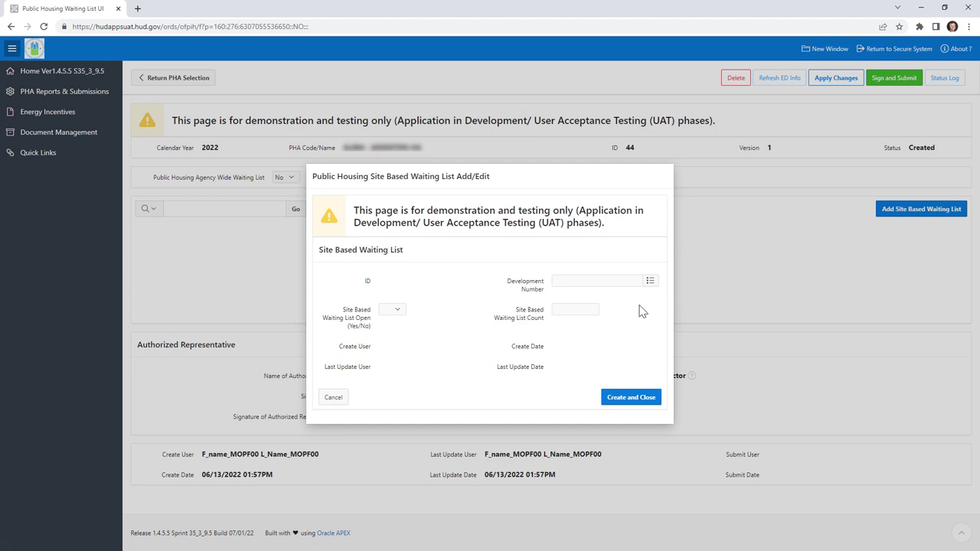
pyautogui.click(650, 281)
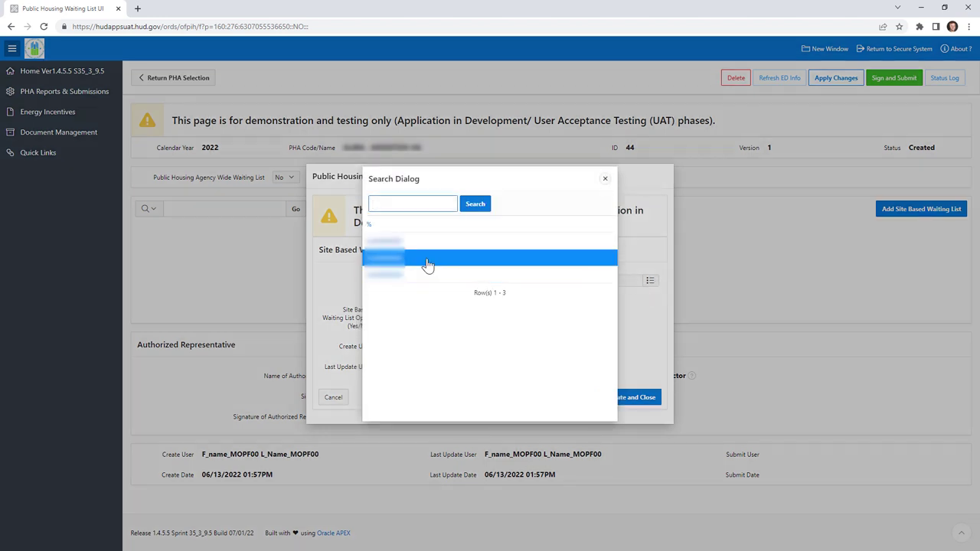
pyautogui.click(407, 243)
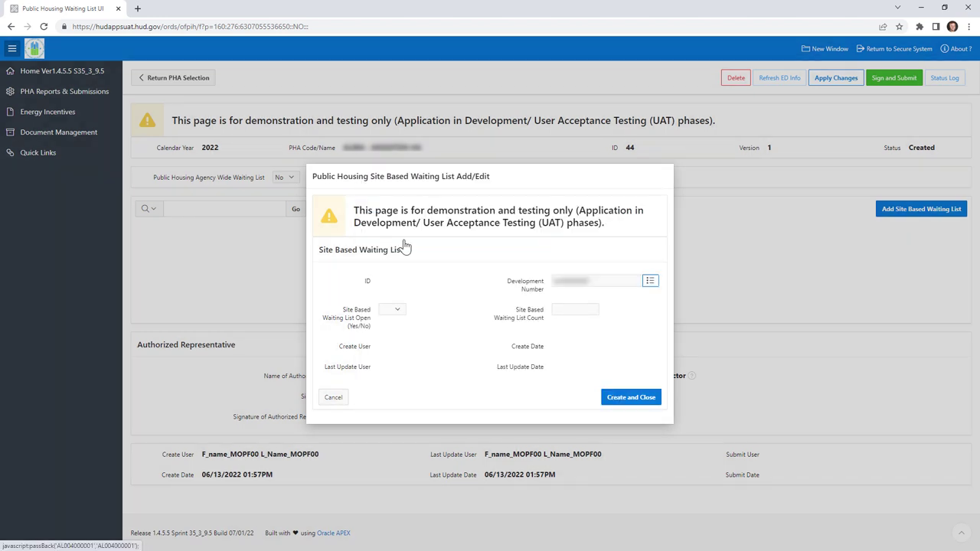
pyautogui.click(396, 310)
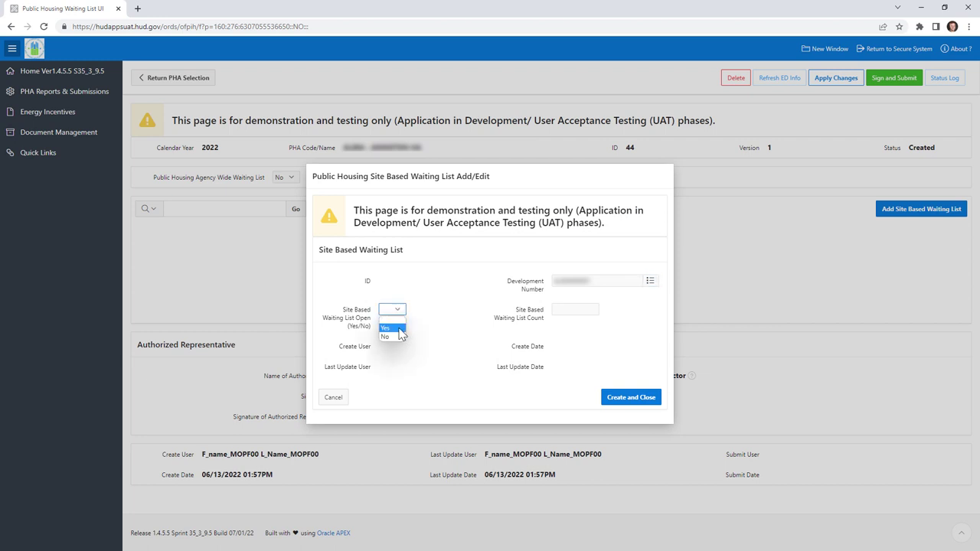
pyautogui.click(392, 328)
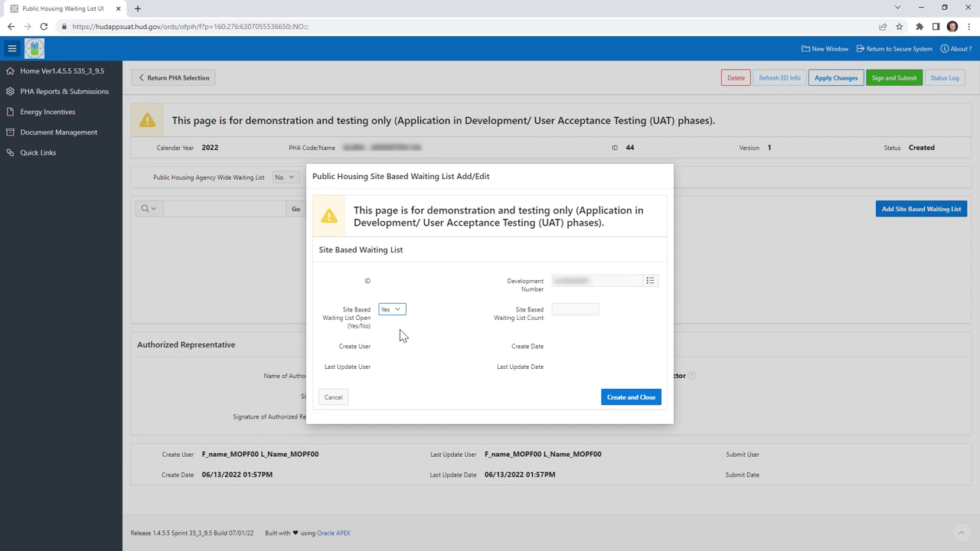
pyautogui.click(572, 311)
pyautogui.write('17')
pyautogui.click(565, 341)
pyautogui.click(654, 403)
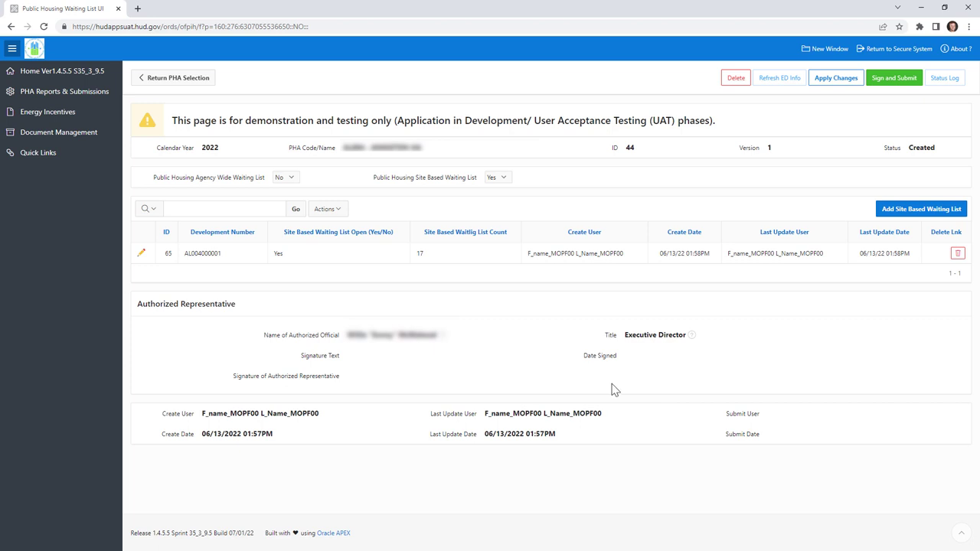
# Change the site based waiting list count of the existing entry to 19.
pyautogui.click(142, 256)
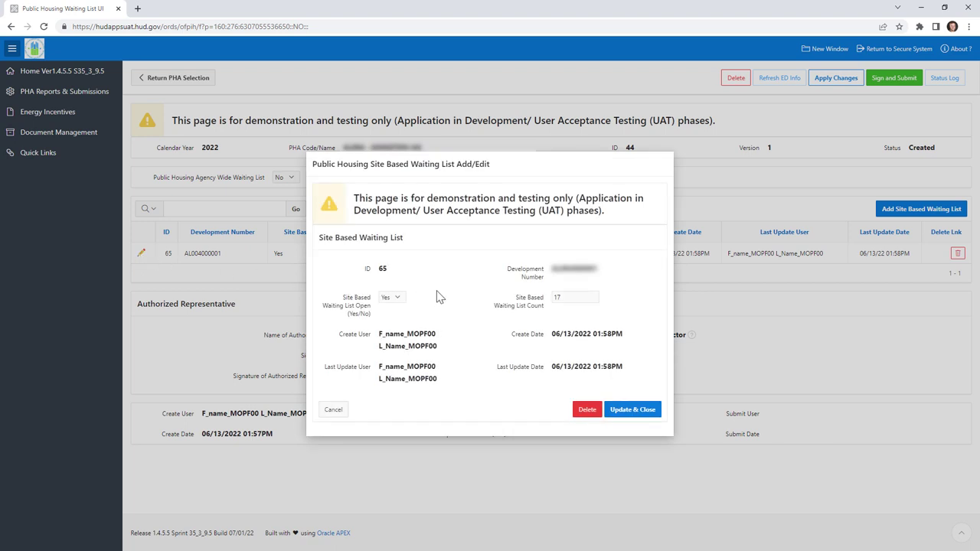
pyautogui.click(574, 298)
pyautogui.write('9')
pyautogui.press('Tab')
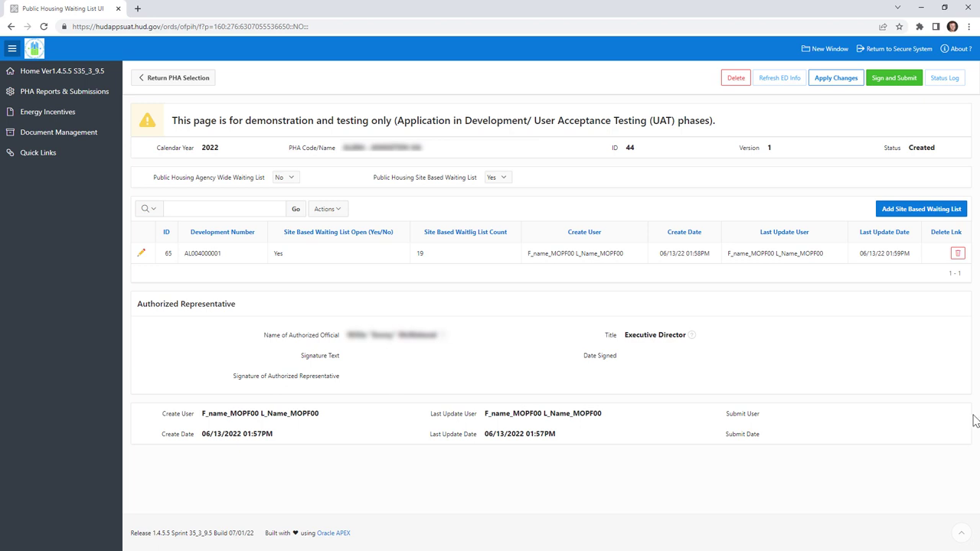
# Delete the site based waiting list entry from the submission.
pyautogui.click(957, 254)
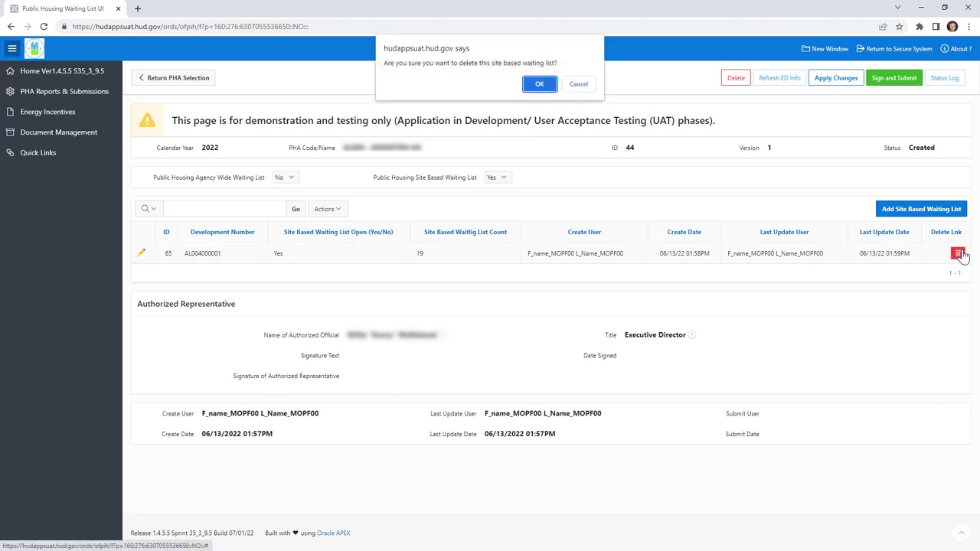
pyautogui.click(552, 85)
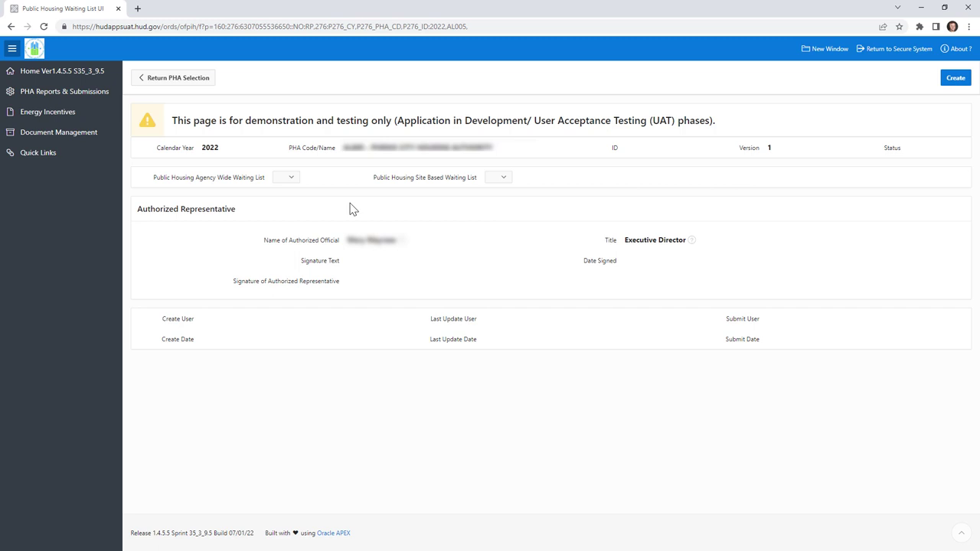
# Set the third housing authority's agency wide waiting list to Yes, its open status to No and its count to 34.
pyautogui.click(294, 178)
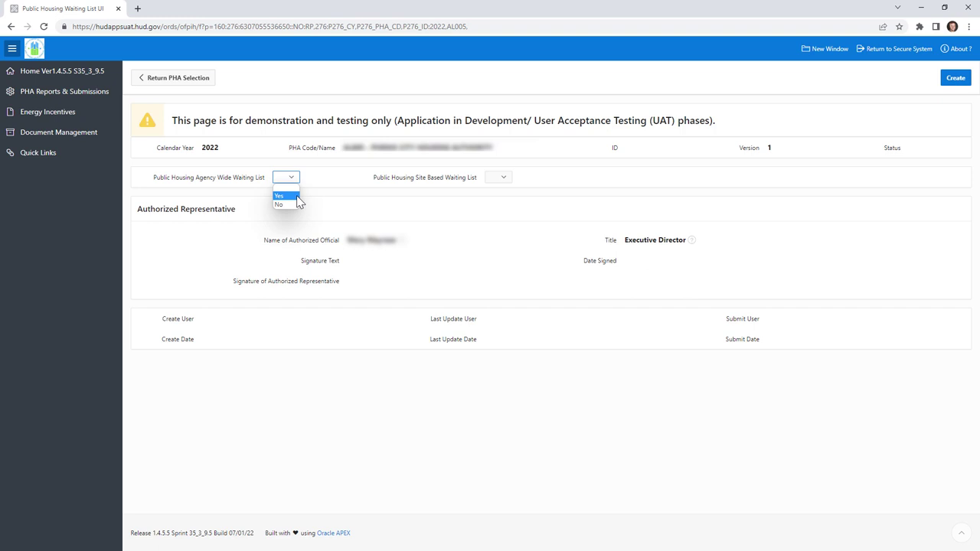
pyautogui.click(283, 196)
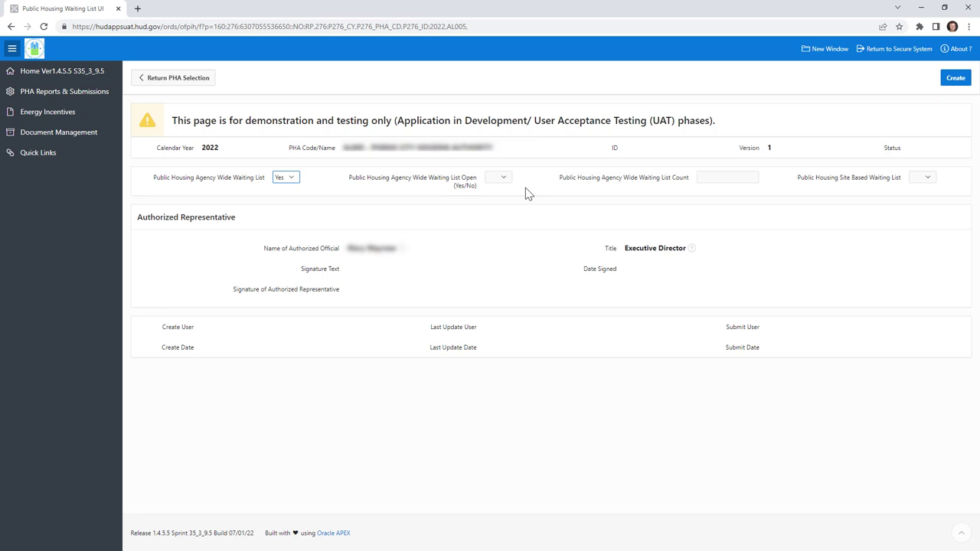
pyautogui.click(506, 179)
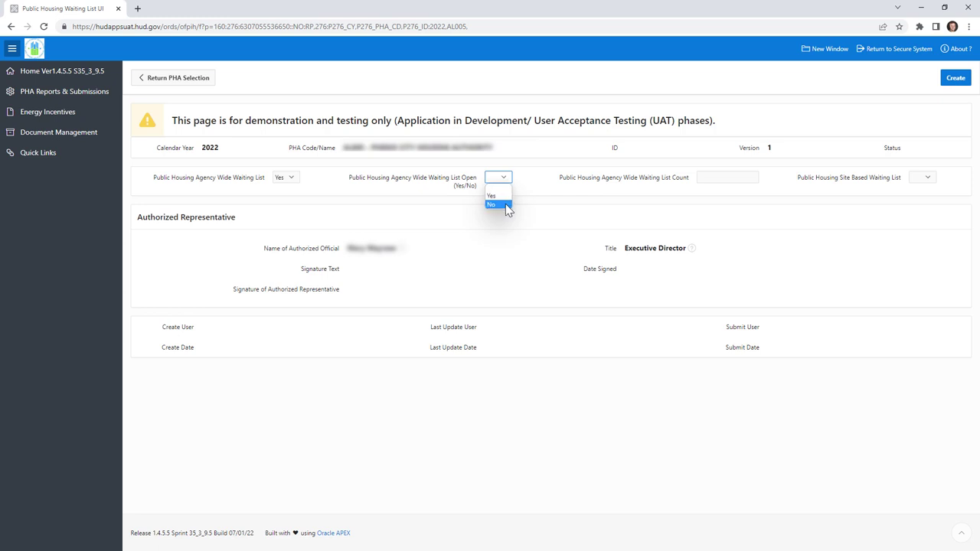
pyautogui.click(507, 205)
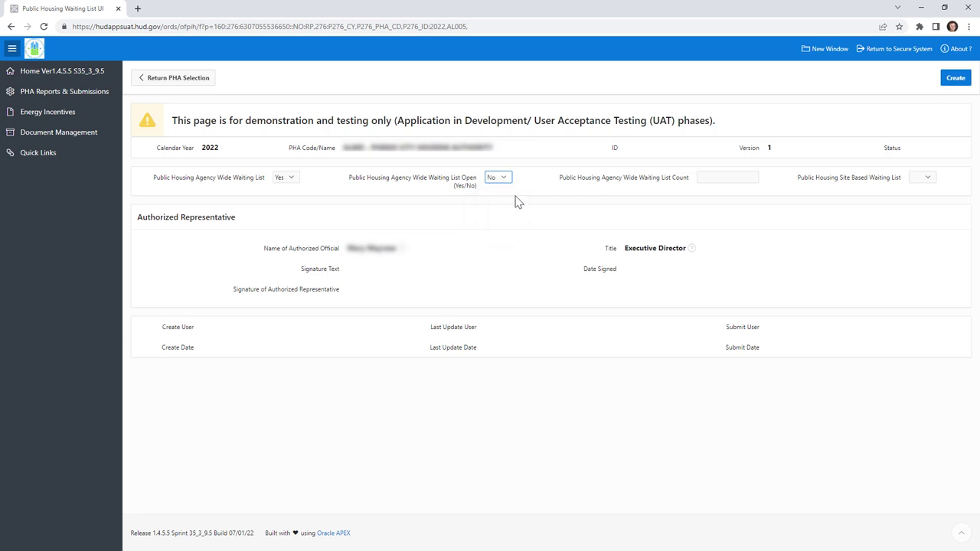
pyautogui.click(708, 181)
pyautogui.write('34')
pyautogui.click(774, 186)
# Create the submission with the site based waiting list set to Yes and open a new site based waiting list entry.
pyautogui.click(929, 179)
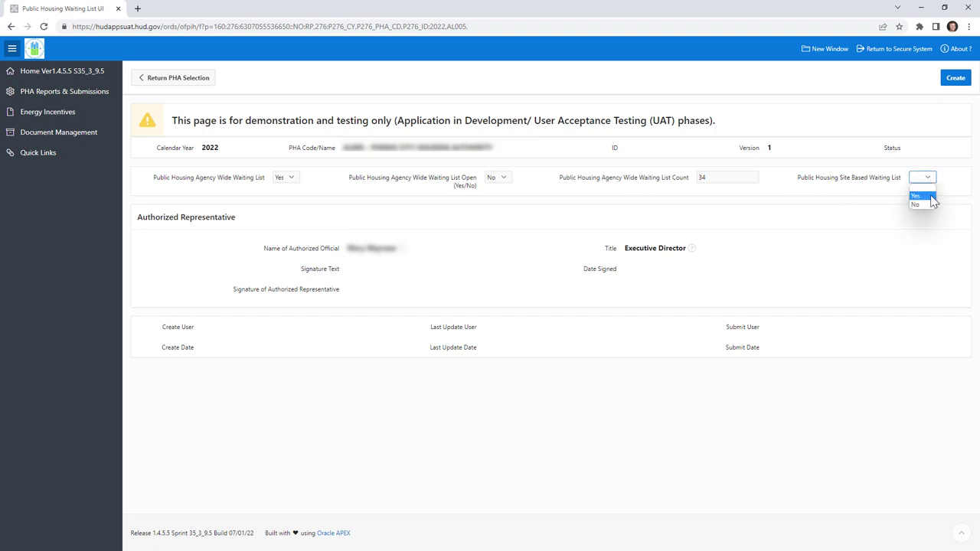
pyautogui.click(933, 198)
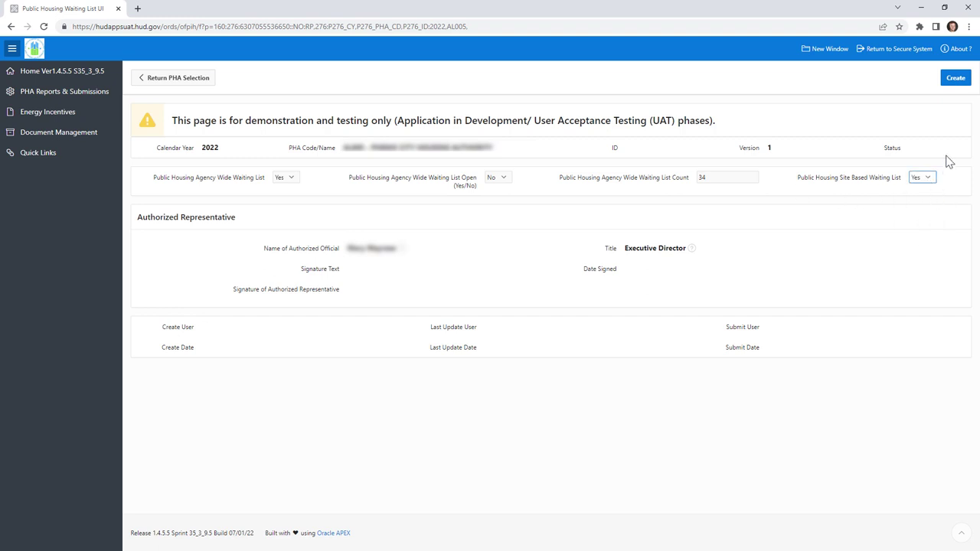
pyautogui.click(968, 85)
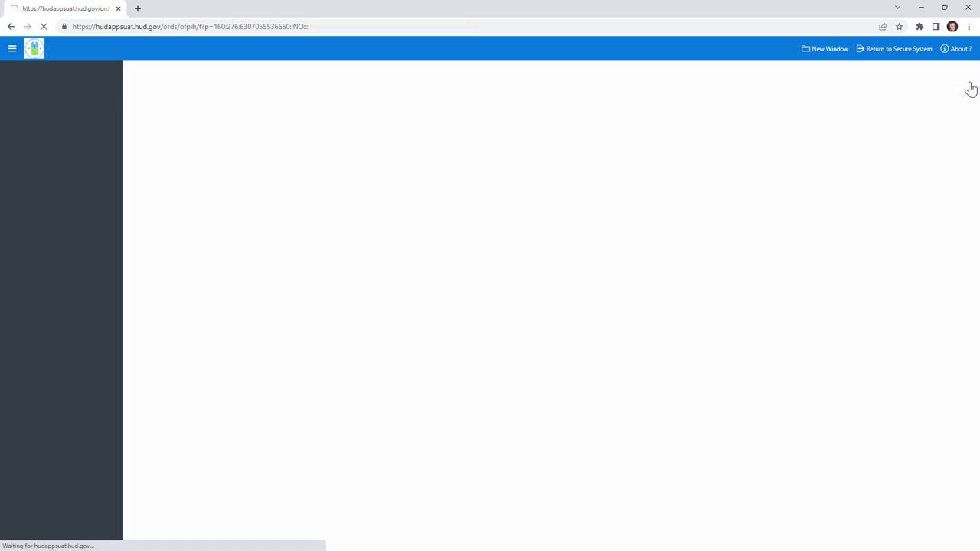
pyautogui.click(947, 219)
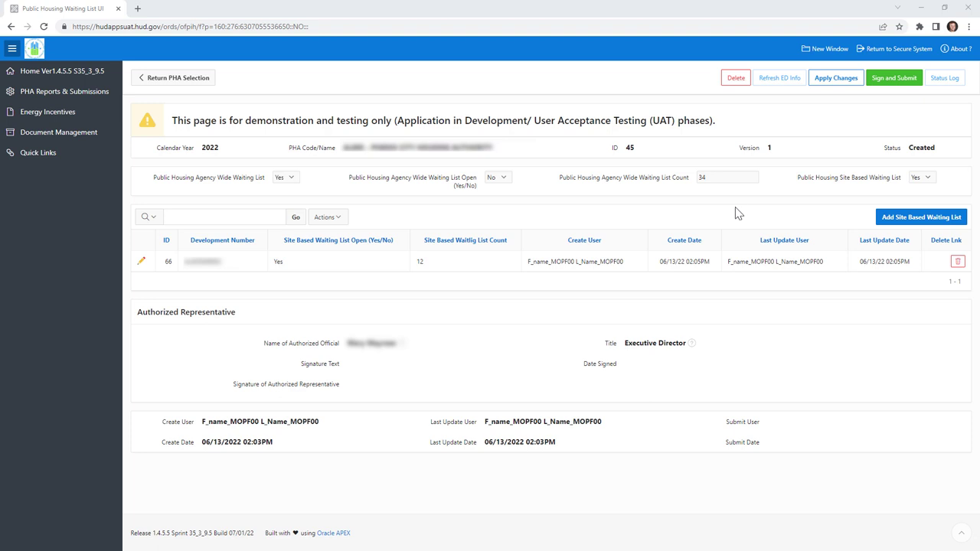
# Change the agency wide waiting list count to 37 and apply the change.
pyautogui.click(734, 177)
pyautogui.press('BackSpace')
pyautogui.write('7')
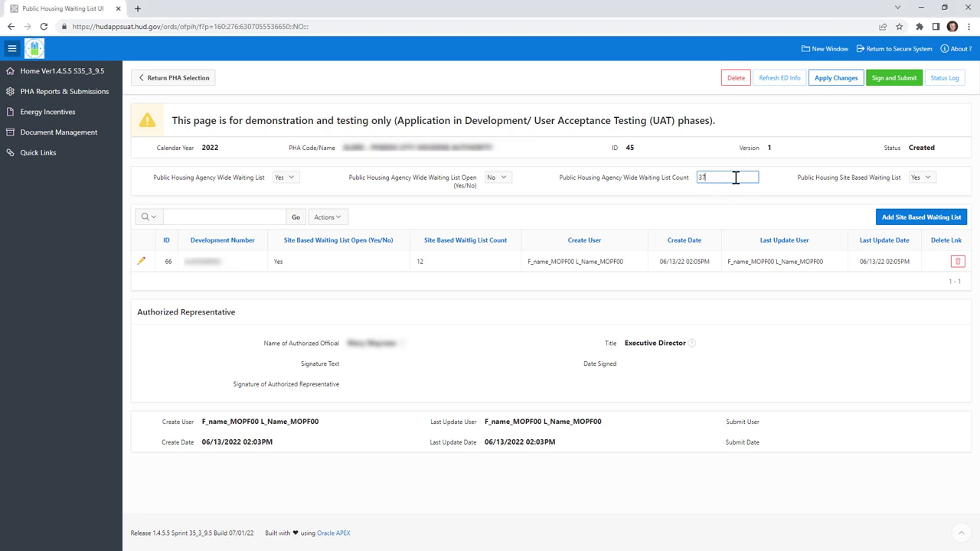
pyautogui.click(808, 128)
pyautogui.click(827, 81)
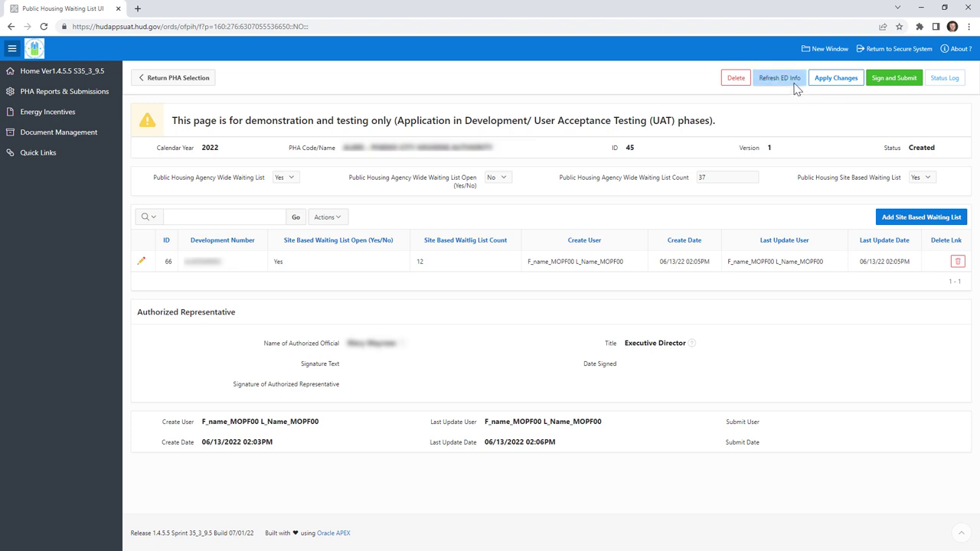
# Refresh the executive director information, then sign and submit the waiting list form with the signer's full name, agreeing to the certifications.
pyautogui.click(794, 87)
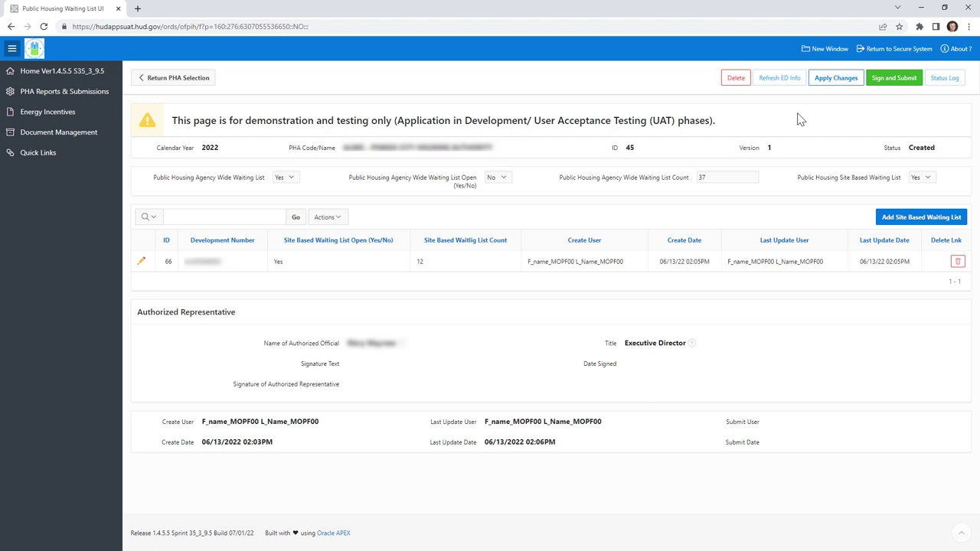
pyautogui.click(899, 89)
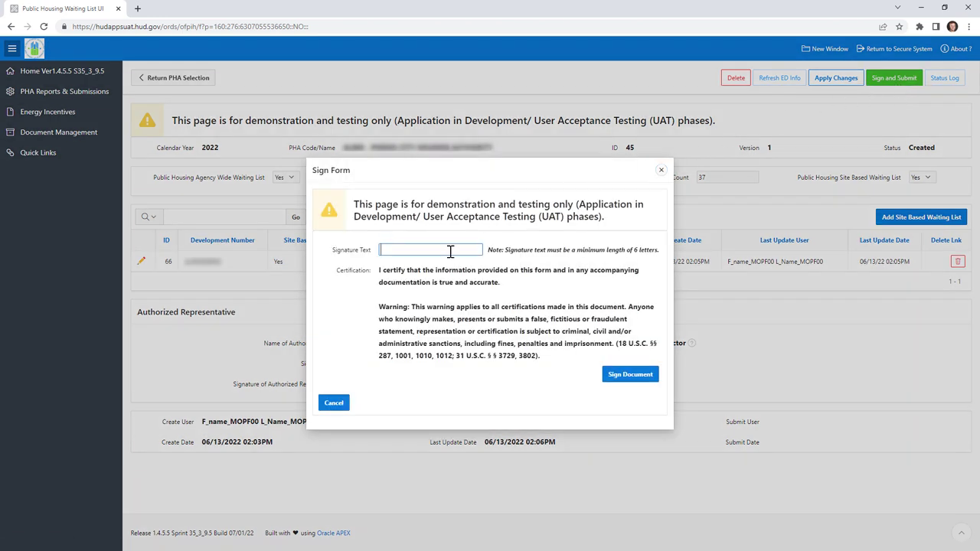
pyautogui.click(450, 249)
pyautogui.write('John Doe')
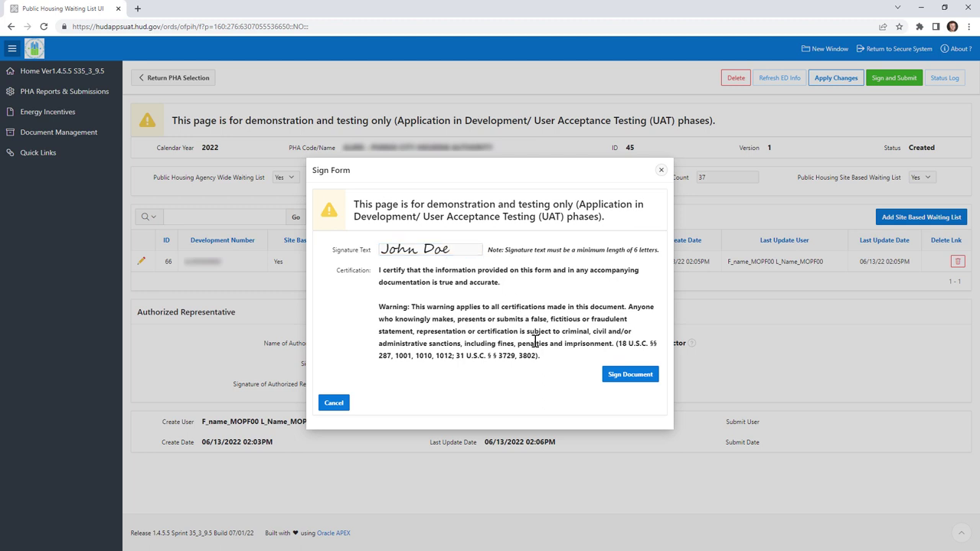
pyautogui.click(630, 384)
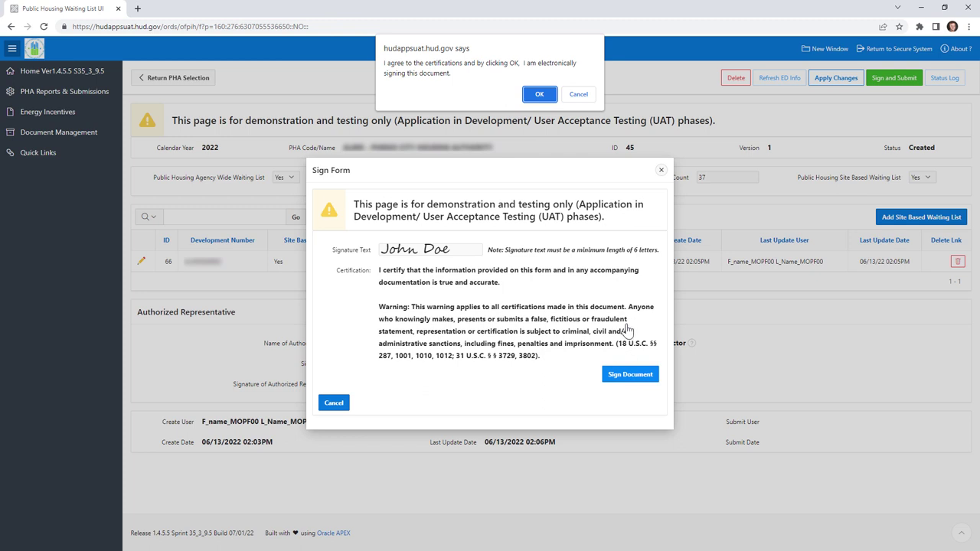
pyautogui.click(539, 94)
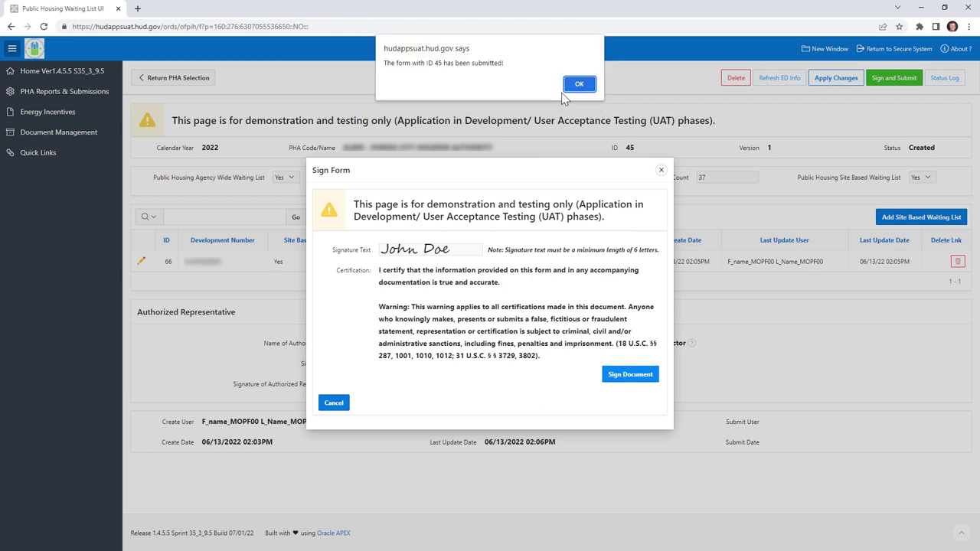
pyautogui.click(571, 85)
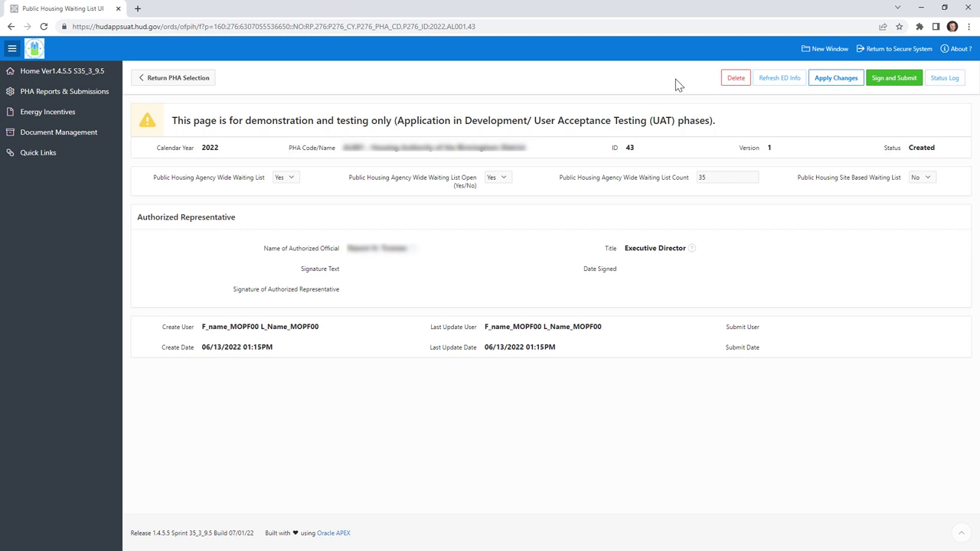
# Delete the open calendar year 2022 agency wide waiting list submission together with any associated site based waiting lists.
pyautogui.click(736, 80)
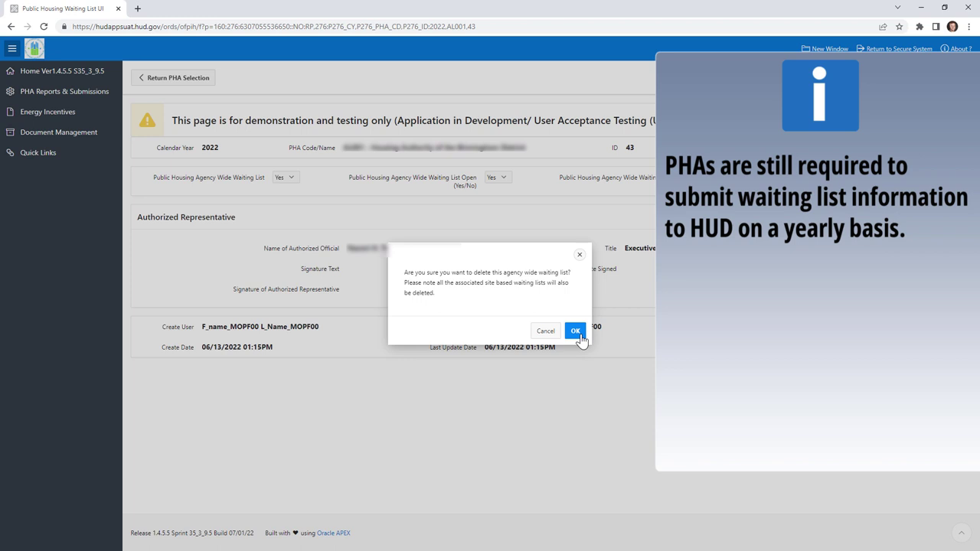
pyautogui.click(578, 334)
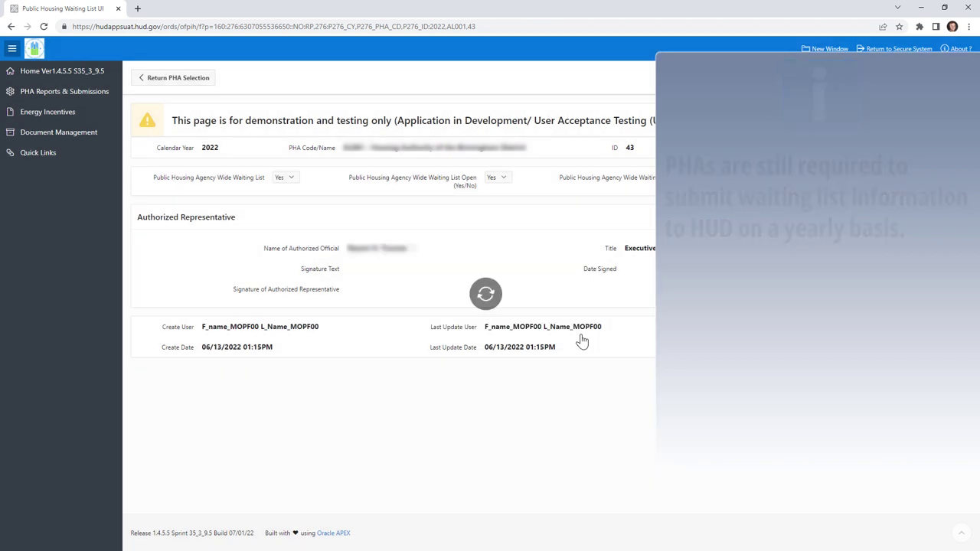